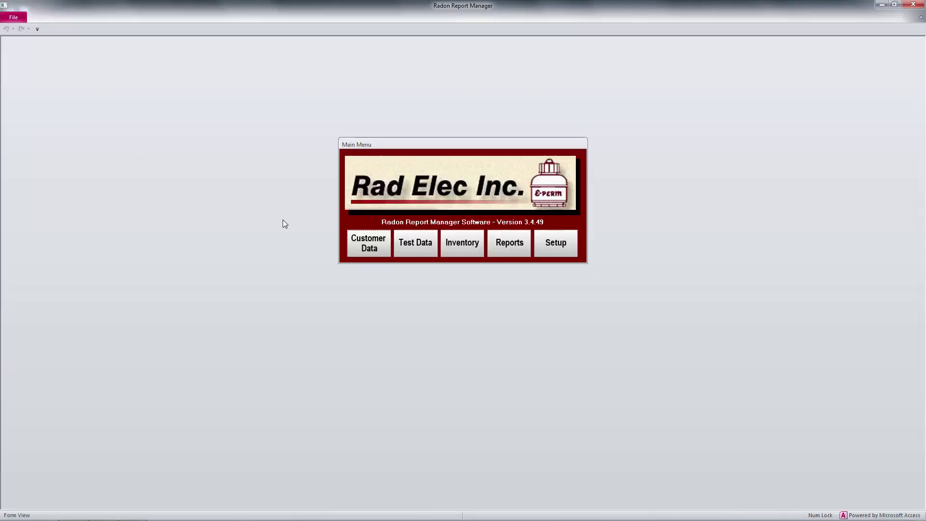
Step: Export the database from Setup's Database tab as RRM_Backup_12-Jan-2015.accdb and dismiss the success message
{"action": "left_click", "coordinate": [552, 247]}
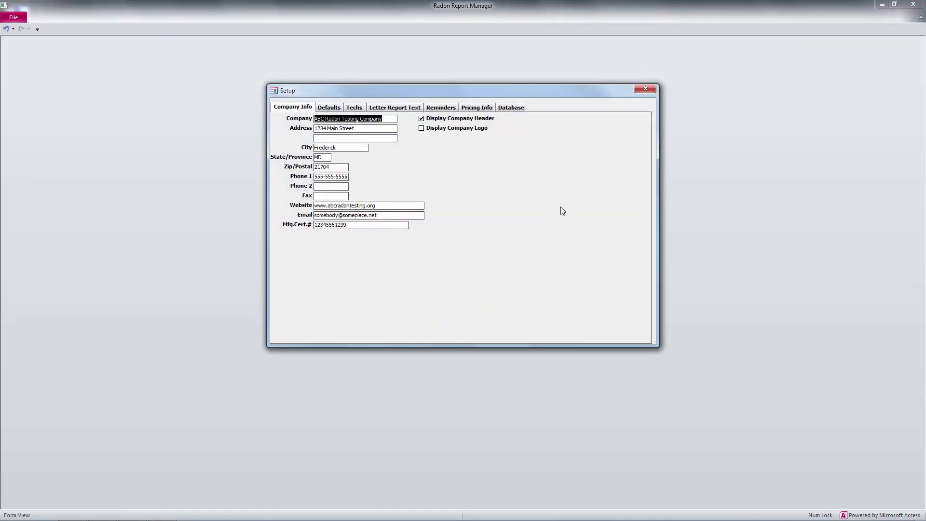
{"action": "left_click", "coordinate": [511, 109]}
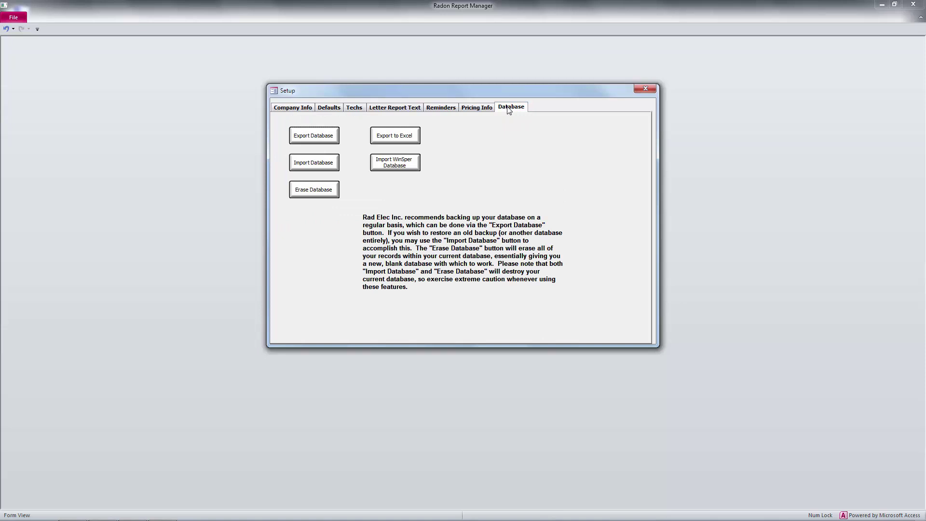
{"action": "left_click", "coordinate": [314, 135]}
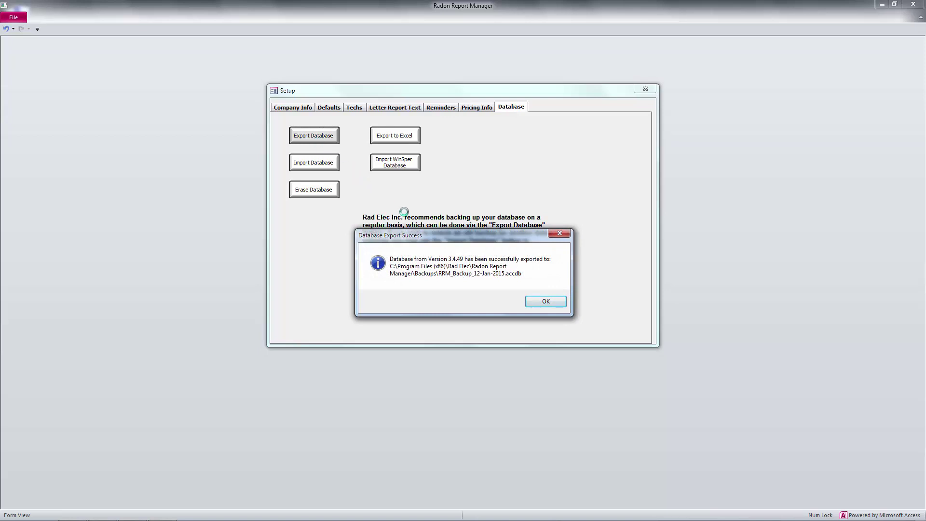
{"action": "left_click", "coordinate": [540, 301]}
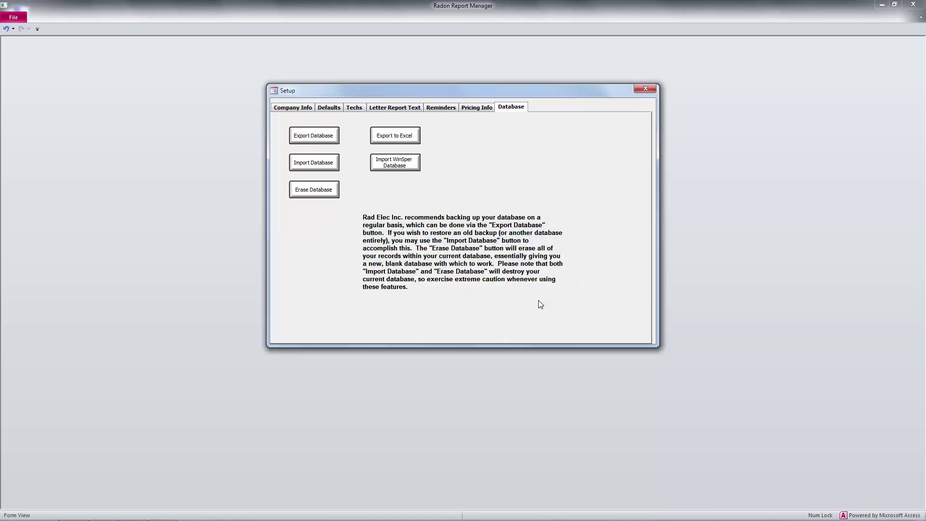
Step: Close Setup and browse Explorer to C:\Program Files (x86)\Rad Elec\Radon Report Manager\Backups
{"action": "left_click", "coordinate": [645, 89]}
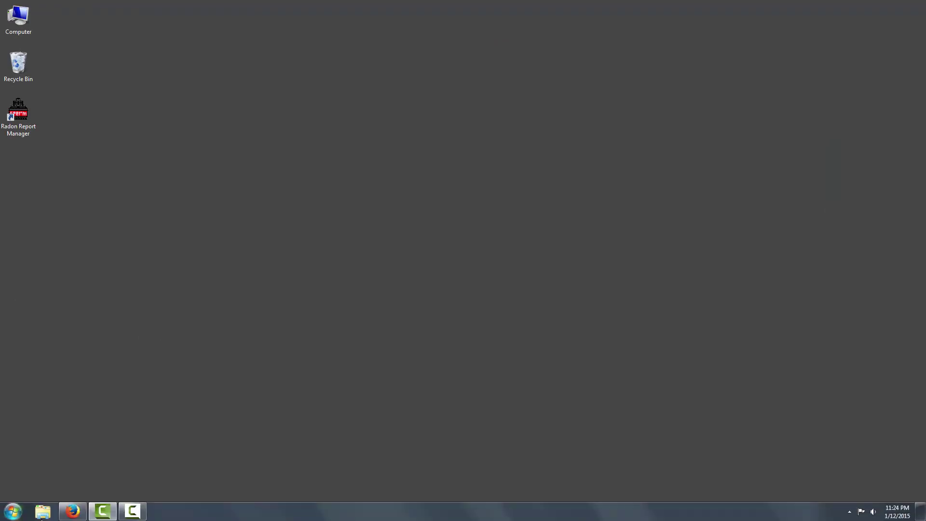
{"action": "left_click", "coordinate": [43, 514]}
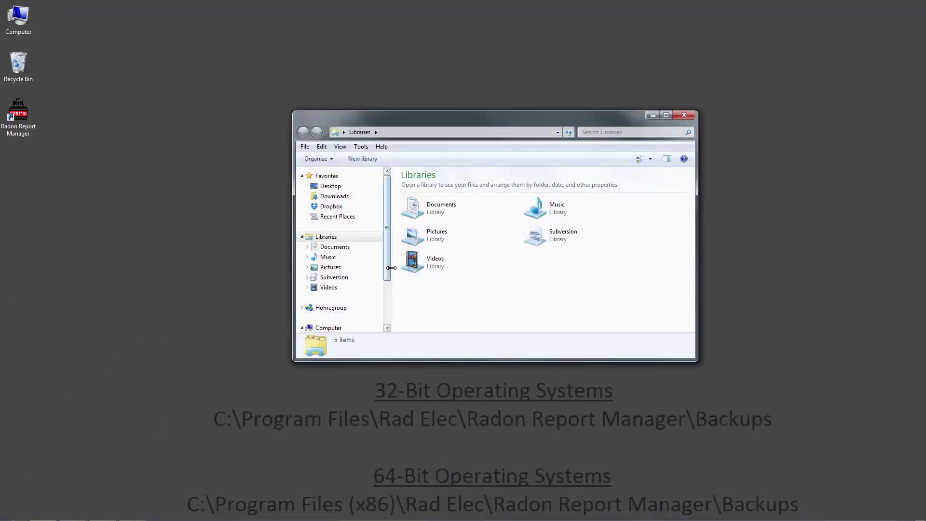
{"action": "scroll", "coordinate": [367, 299], "scroll_direction": "down", "scroll_amount": 2}
{"action": "left_click", "coordinate": [358, 285]}
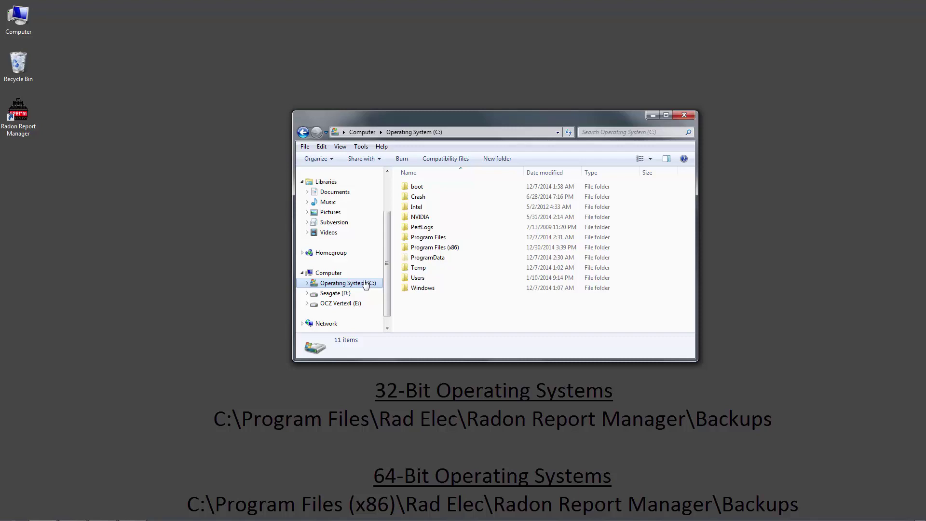
{"action": "double_click", "coordinate": [434, 247]}
{"action": "scroll", "coordinate": [465, 263], "scroll_direction": "down", "scroll_amount": 12}
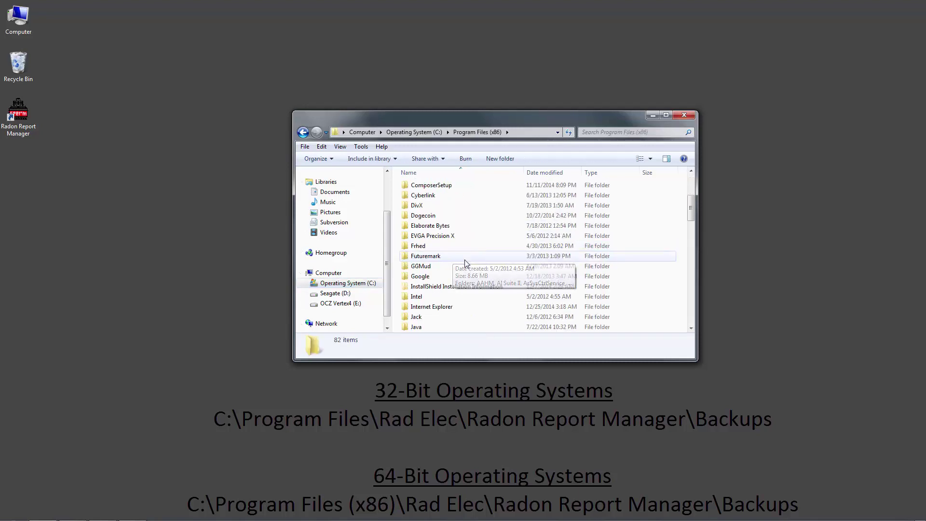
{"action": "scroll", "coordinate": [467, 266], "scroll_direction": "down", "scroll_amount": 5}
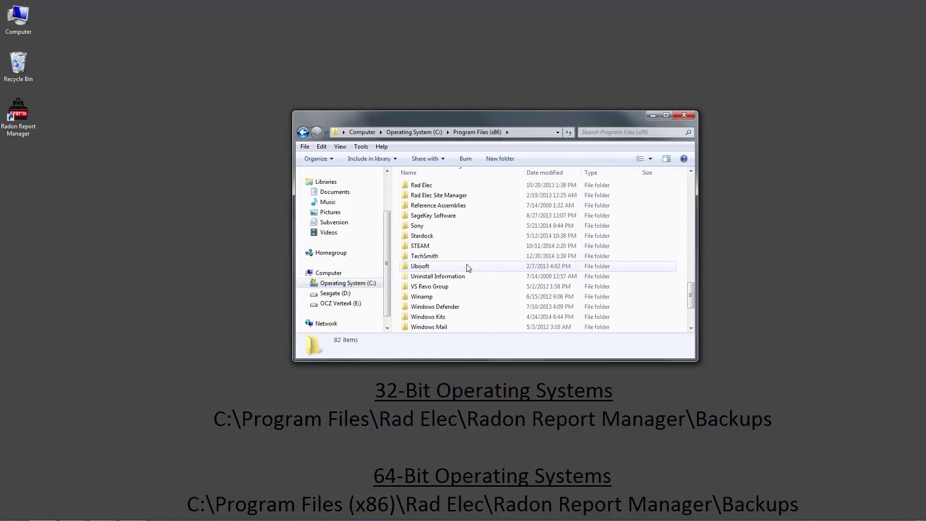
{"action": "double_click", "coordinate": [422, 186]}
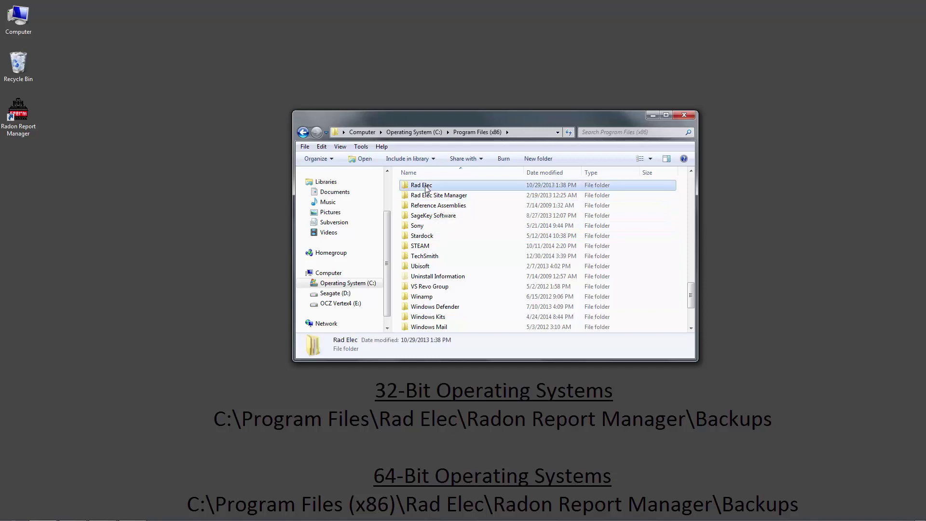
{"action": "double_click", "coordinate": [427, 187]}
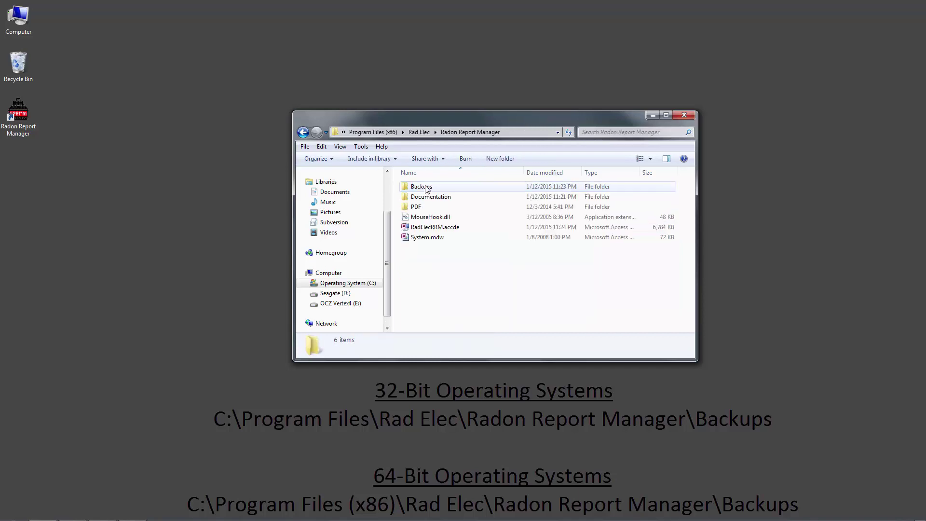
{"action": "double_click", "coordinate": [426, 187]}
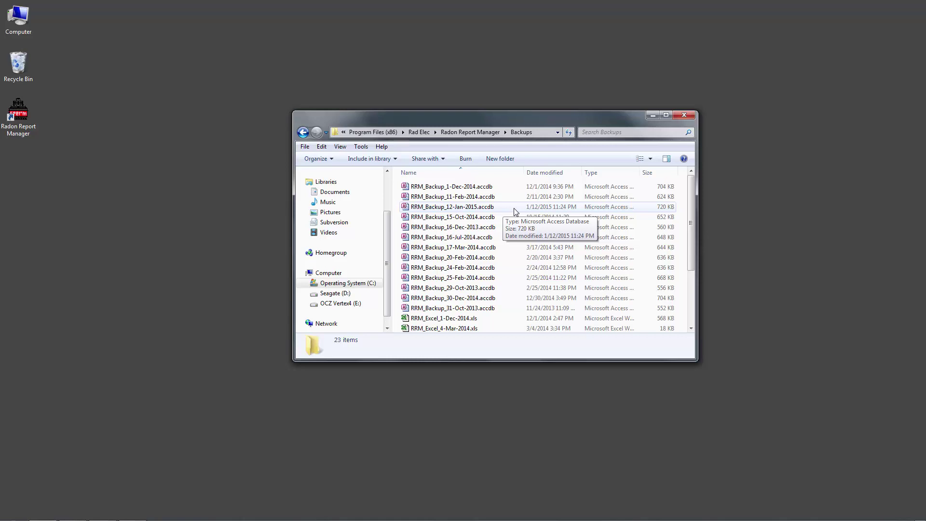
Step: Copy the RRM_Backup_12-Jan-2015.accdb backup file
{"action": "left_click", "coordinate": [515, 212]}
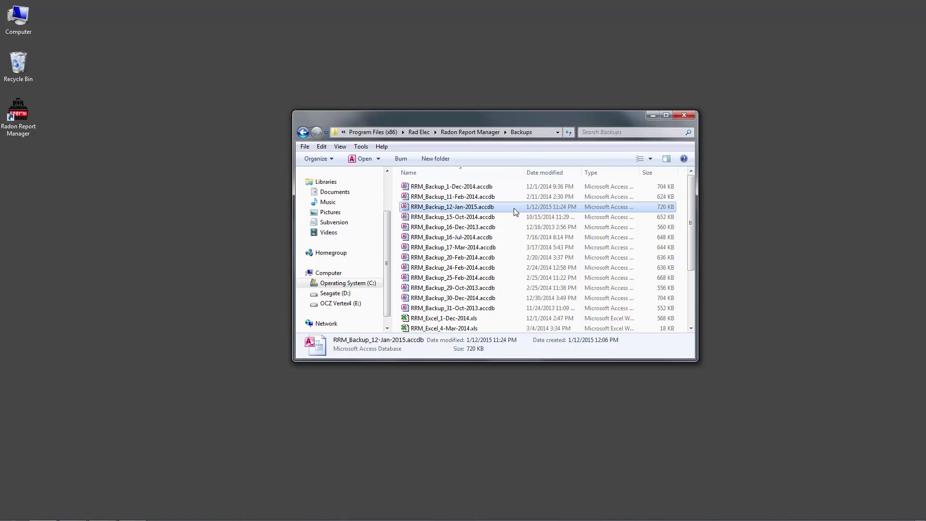
{"action": "right_click", "coordinate": [513, 208]}
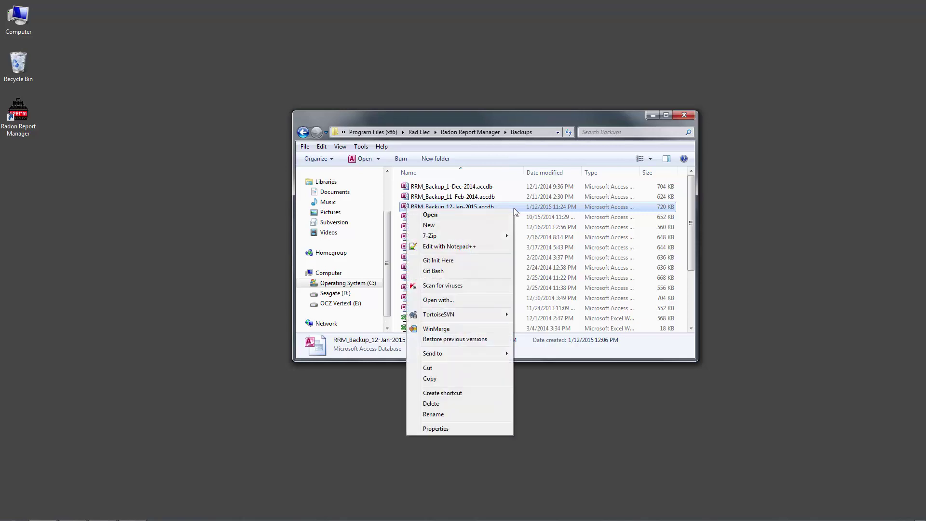
{"action": "left_click", "coordinate": [430, 378]}
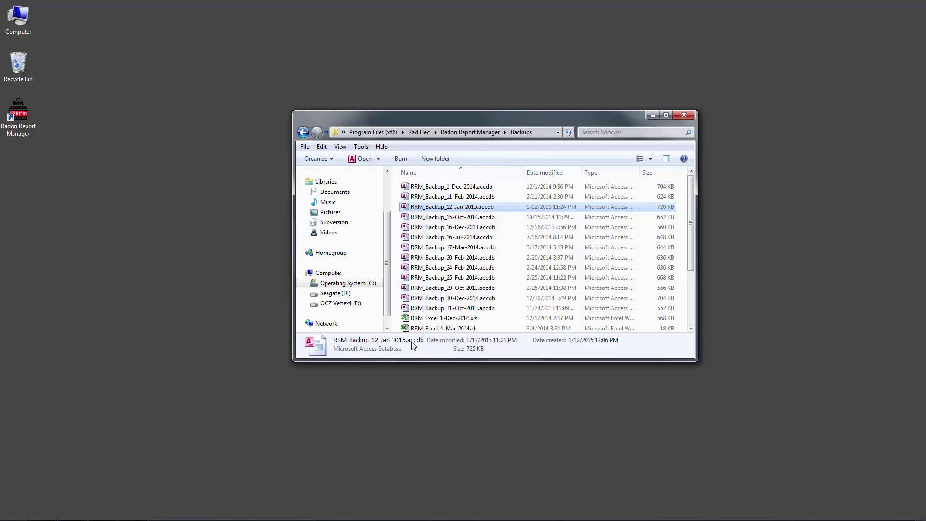
Step: Paste the backup into the empty Documents\RRM Databases folder
{"action": "left_click", "coordinate": [346, 193]}
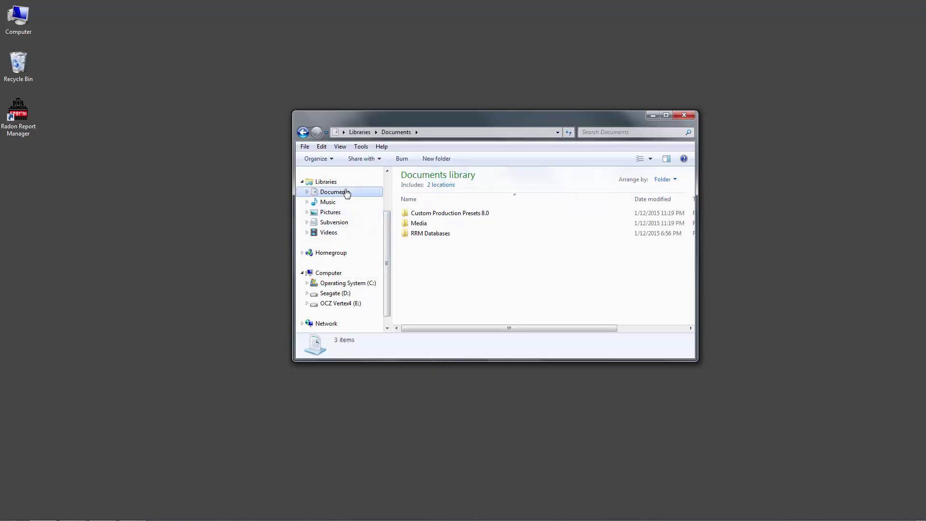
{"action": "double_click", "coordinate": [442, 235]}
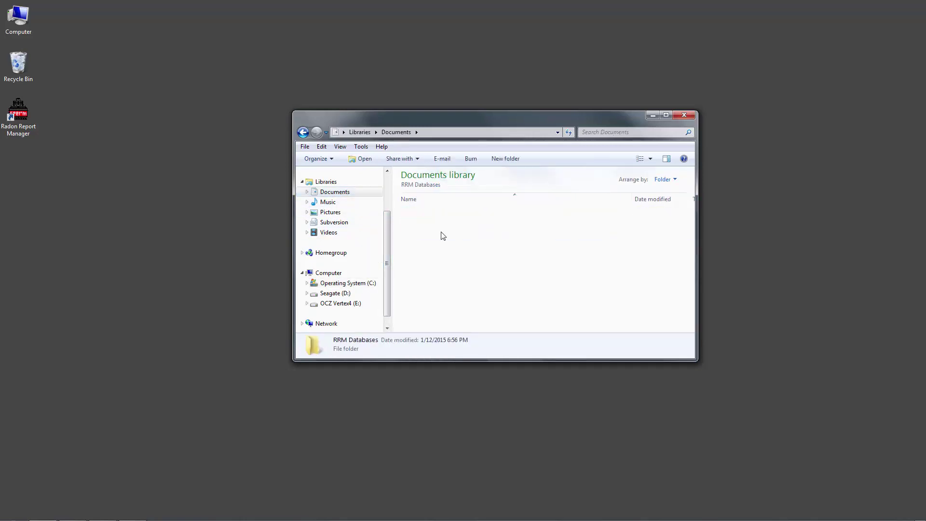
{"action": "right_click", "coordinate": [443, 235]}
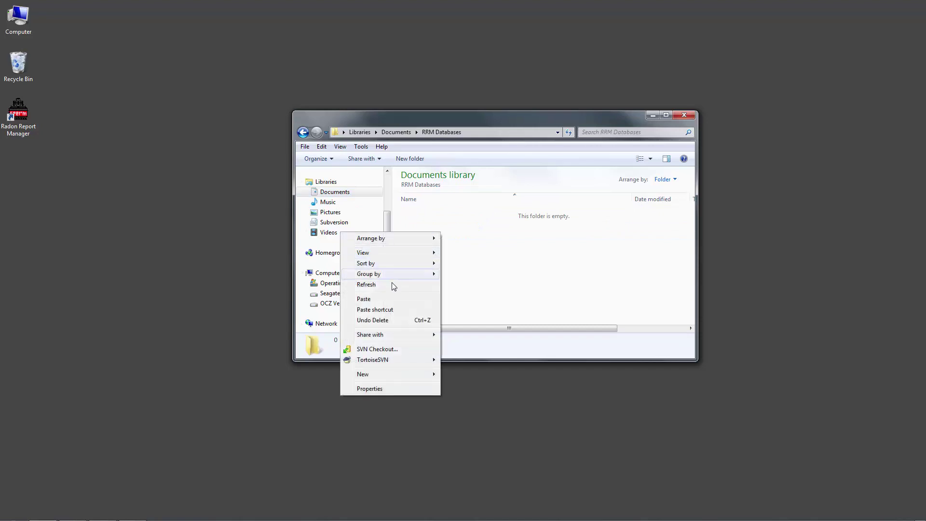
{"action": "left_click", "coordinate": [393, 299]}
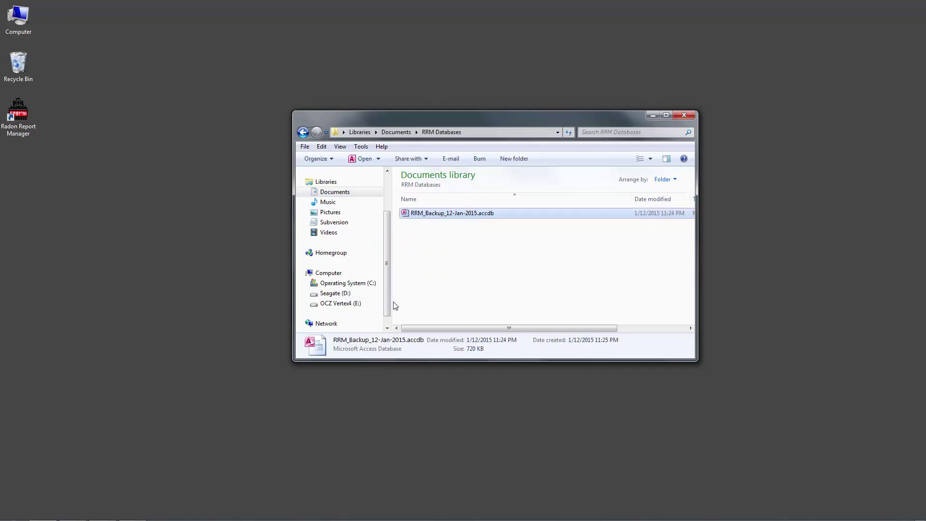
{"action": "left_click", "coordinate": [436, 240]}
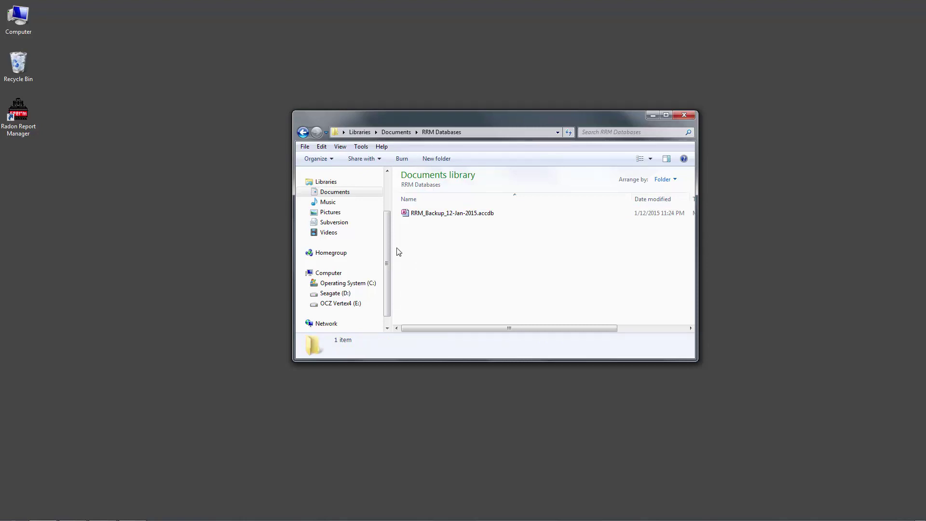
Step: Launch Uninstall Radon Report Manager from the Start menu's Rad Elec group and close Explorer
{"action": "left_click", "coordinate": [13, 518]}
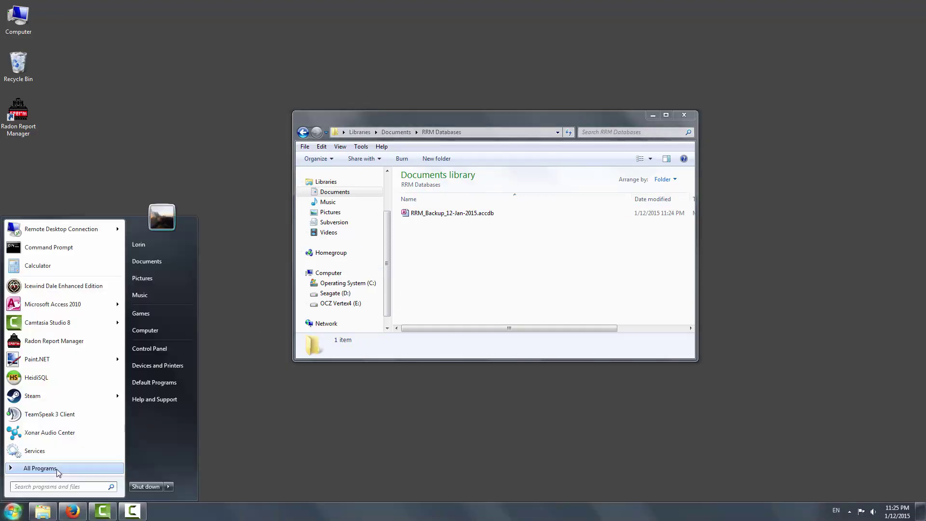
{"action": "left_click", "coordinate": [55, 473]}
{"action": "left_click_drag", "start_coordinate": [124, 254], "coordinate": [124, 418]}
{"action": "left_click", "coordinate": [51, 382]}
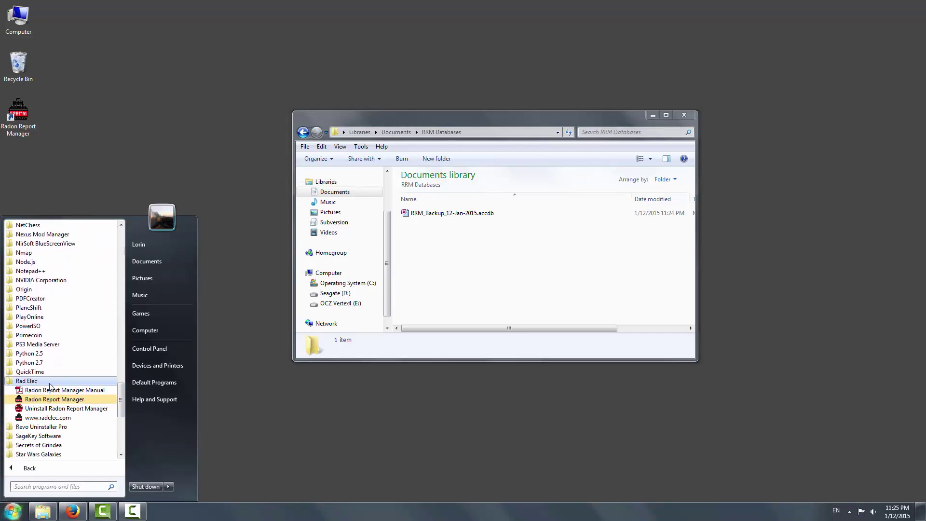
{"action": "left_click", "coordinate": [61, 411]}
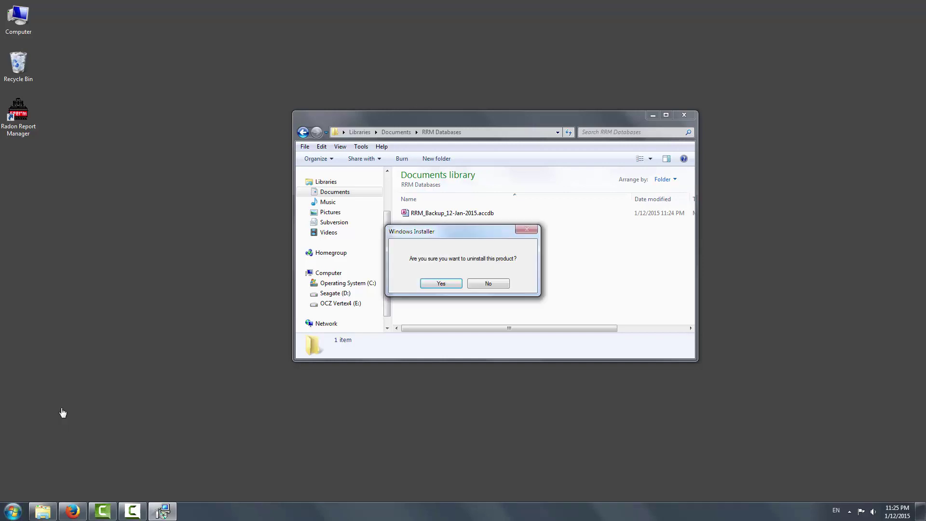
{"action": "left_click", "coordinate": [684, 116]}
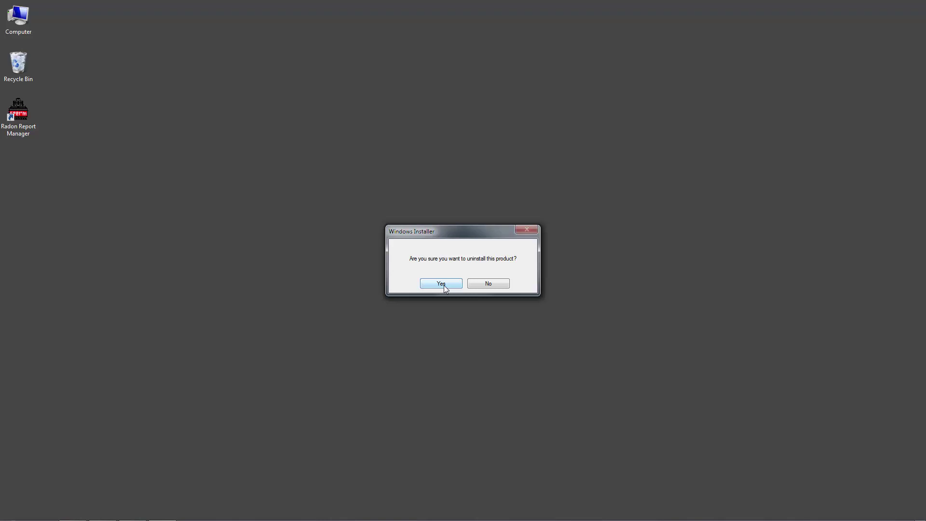
Step: Confirm removing Radon Report Manager, then open the user's home folder from Start
{"action": "left_click", "coordinate": [441, 284]}
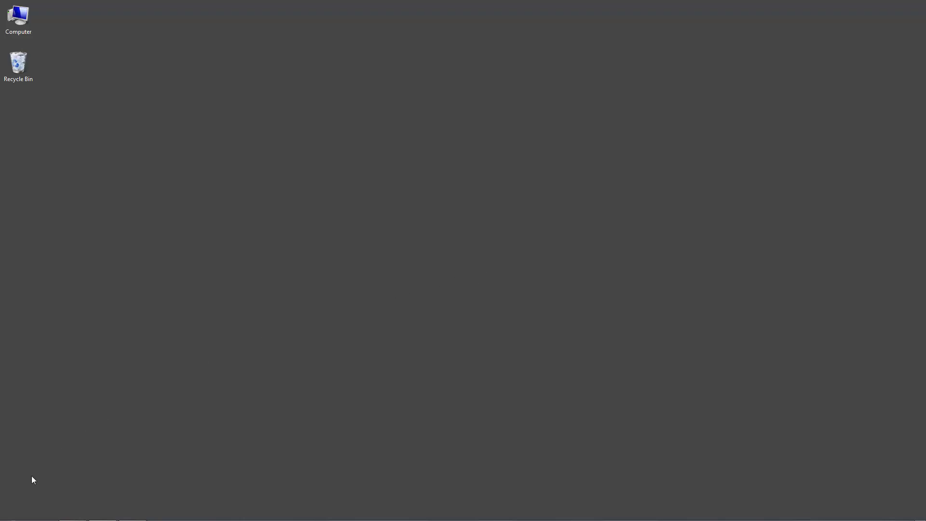
{"action": "left_click", "coordinate": [13, 511]}
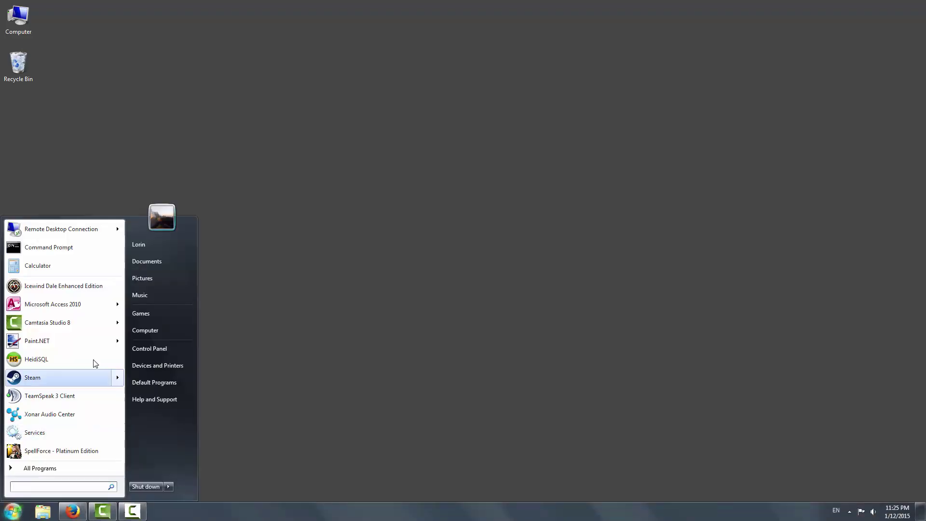
{"action": "left_click", "coordinate": [155, 244]}
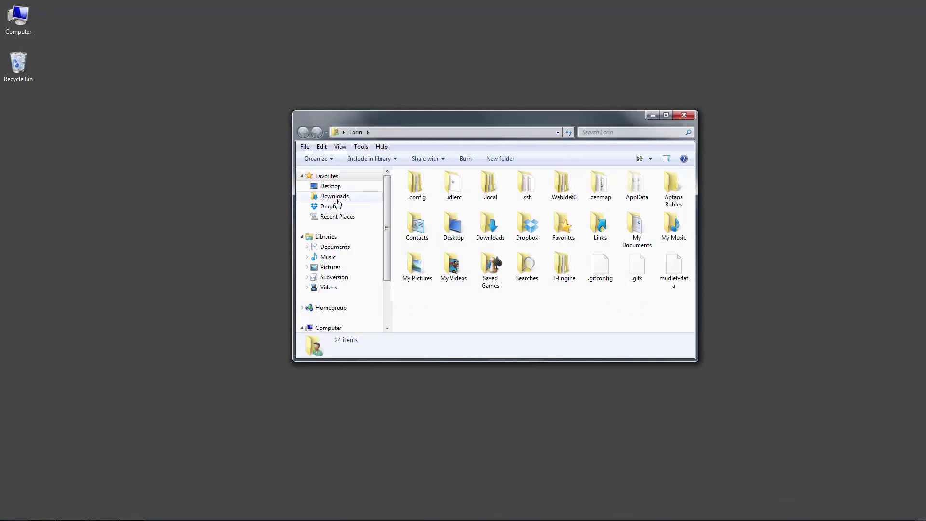
Step: Run Setup_v3_5_0.exe from the Downloads folder as administrator
{"action": "left_click", "coordinate": [337, 199]}
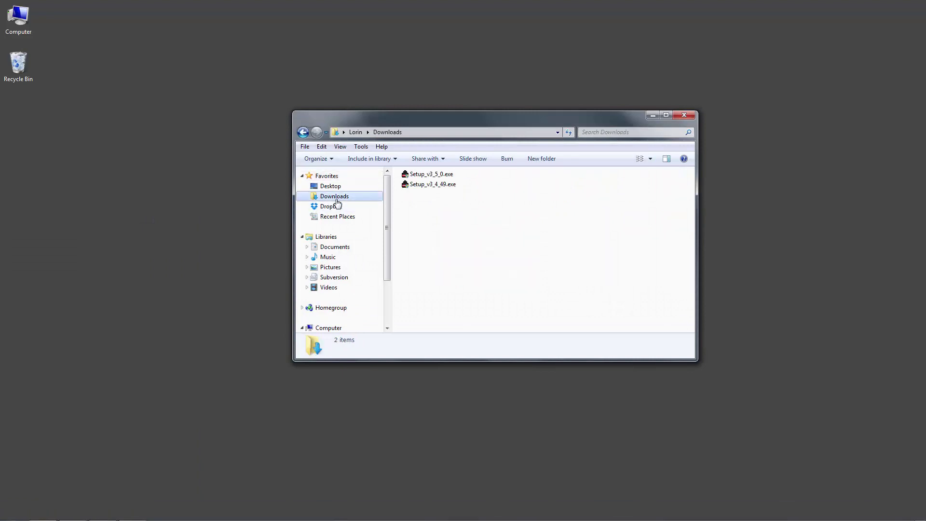
{"action": "left_click", "coordinate": [447, 176]}
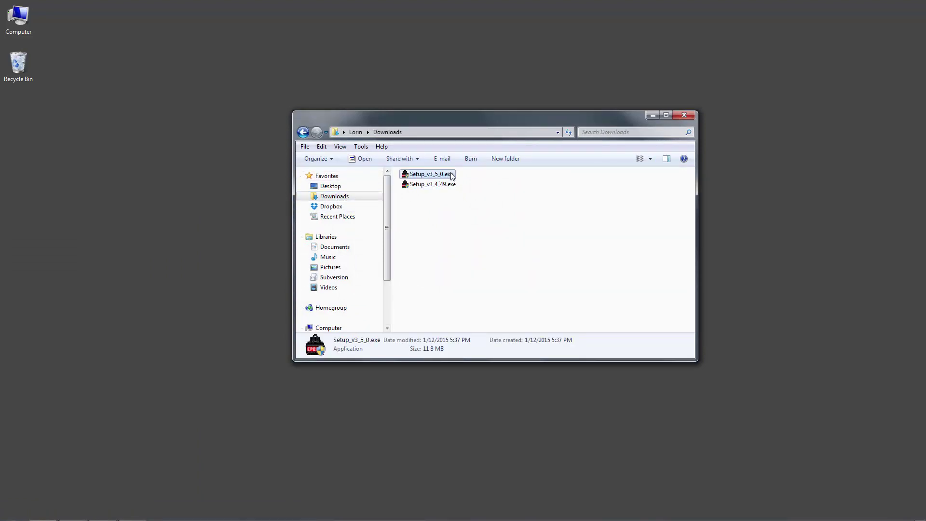
{"action": "right_click", "coordinate": [451, 176]}
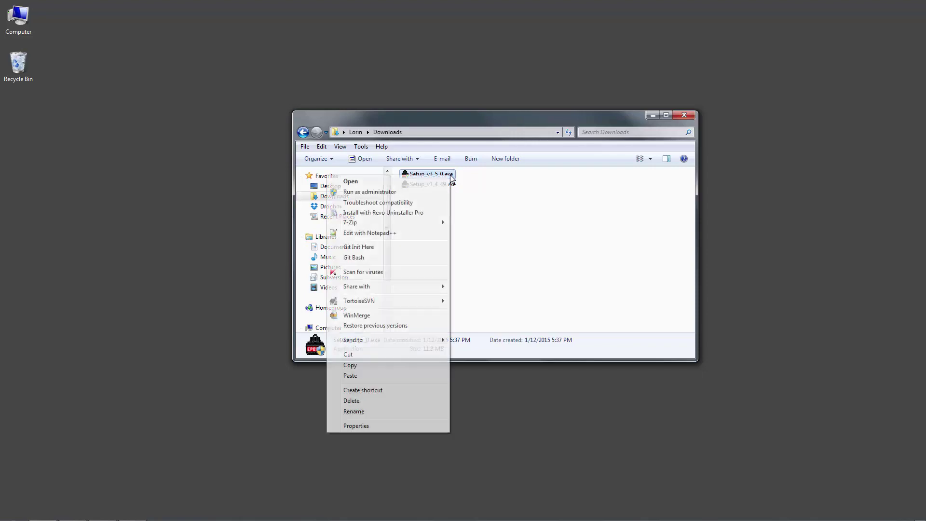
{"action": "left_click", "coordinate": [419, 192]}
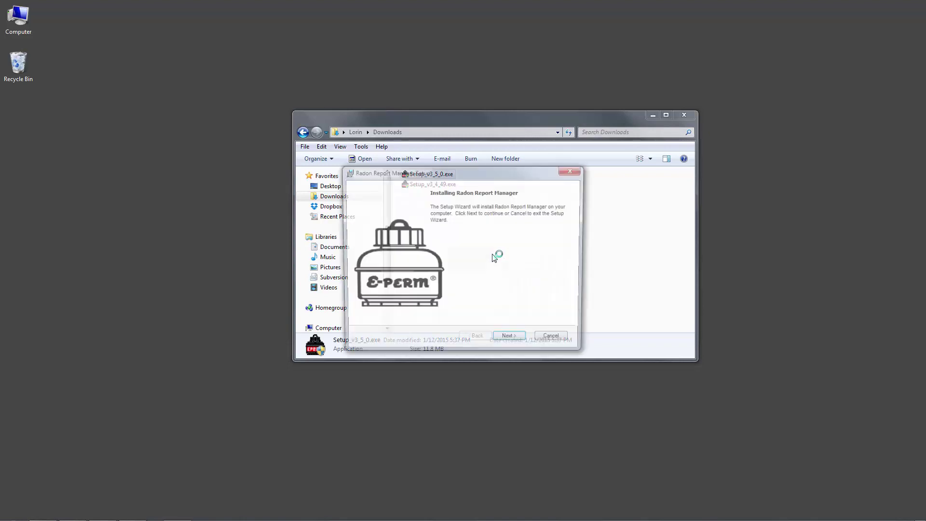
Step: Go through the setup wizard, accepting the license terms, and install Radon Report Manager 3.5.0
{"action": "left_click", "coordinate": [509, 341]}
{"action": "left_click", "coordinate": [362, 324]}
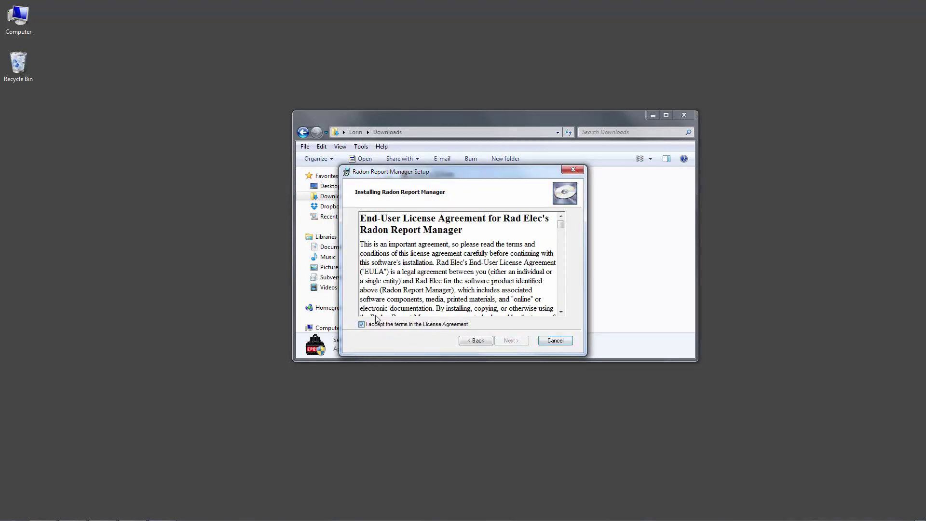
{"action": "scroll", "coordinate": [555, 228], "scroll_direction": "down", "scroll_amount": 10}
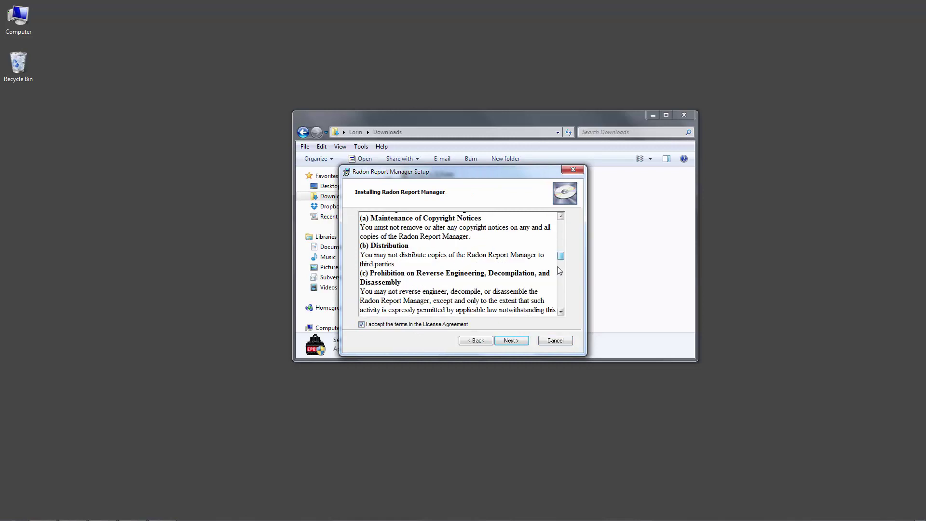
{"action": "left_click", "coordinate": [511, 341]}
{"action": "left_click", "coordinate": [511, 341]}
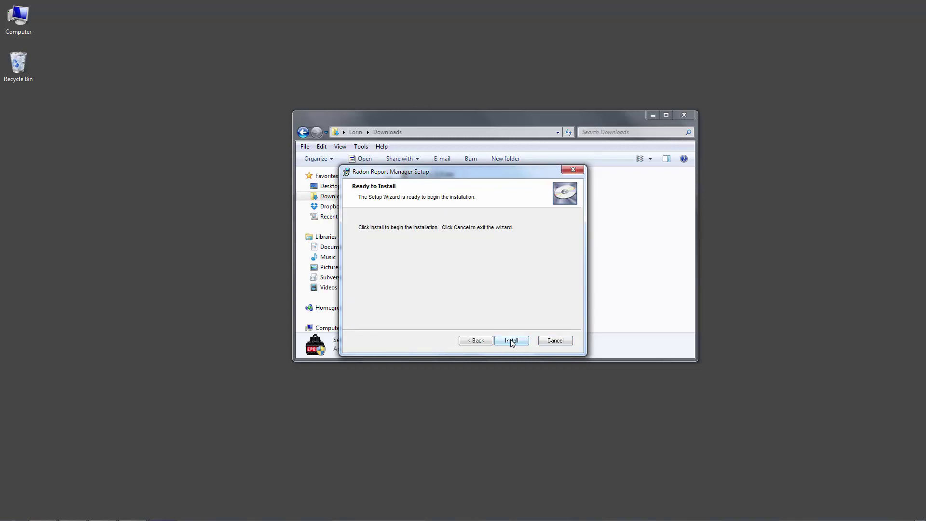
{"action": "left_click", "coordinate": [511, 341]}
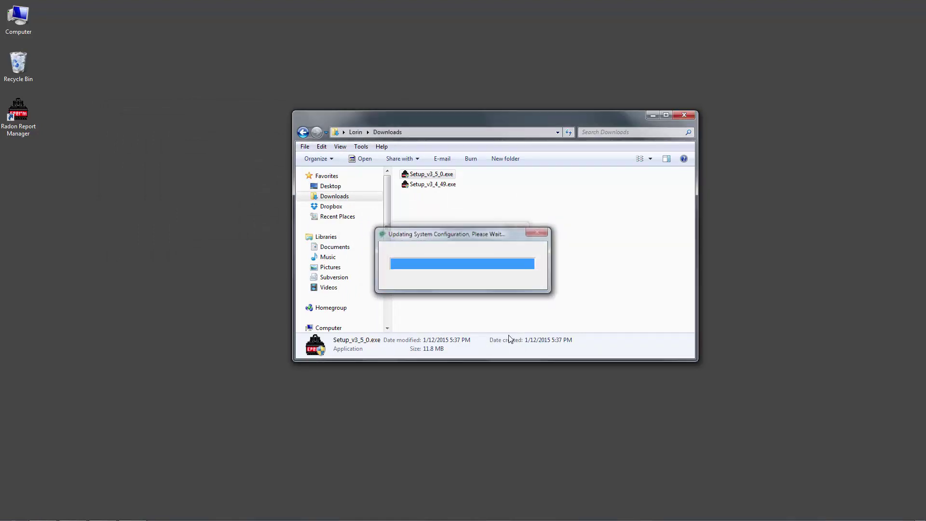
Step: Dismiss the install-complete message, launch Radon Report Manager 3.5.0 from the desktop, and open Setup
{"action": "left_click", "coordinate": [462, 281]}
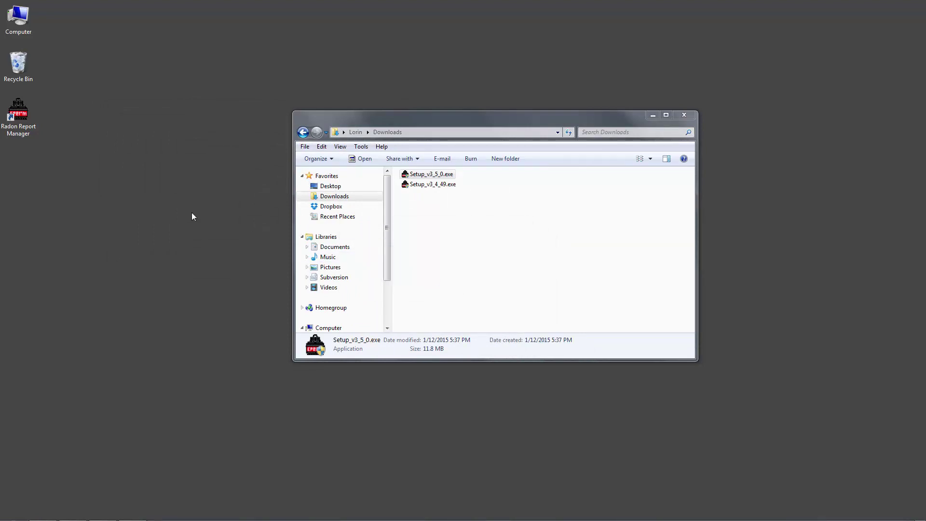
{"action": "double_click", "coordinate": [21, 112]}
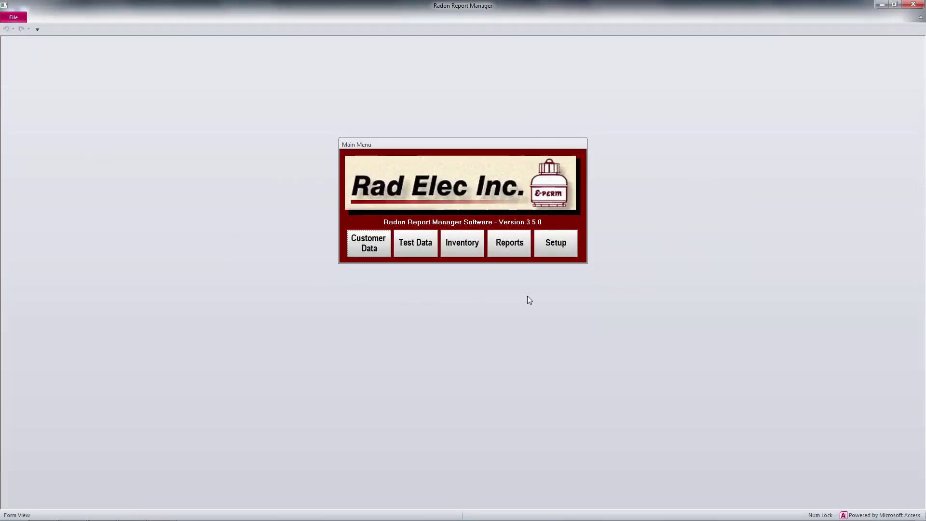
{"action": "left_click", "coordinate": [557, 246]}
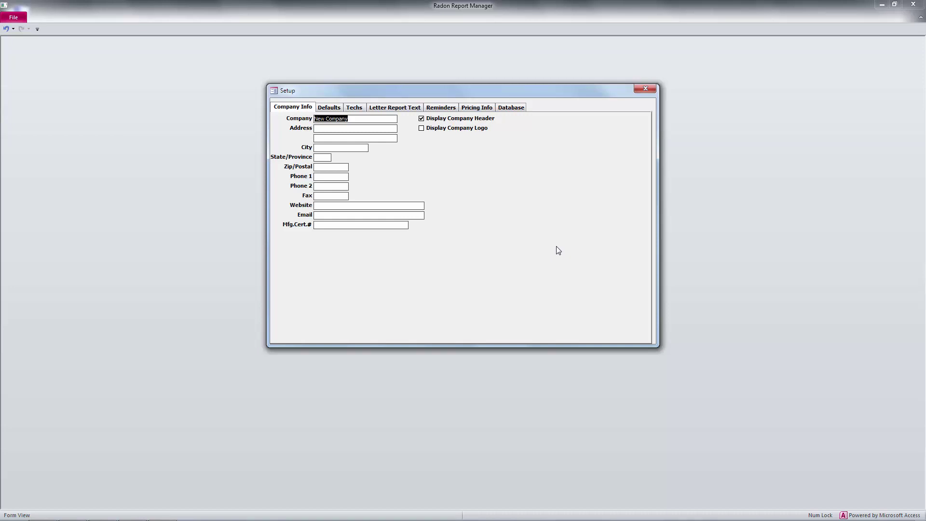
Step: Choose RRM_Backup_12-Jan-2015.accdb via Import Database on the Database tab and confirm
{"action": "left_click", "coordinate": [513, 113]}
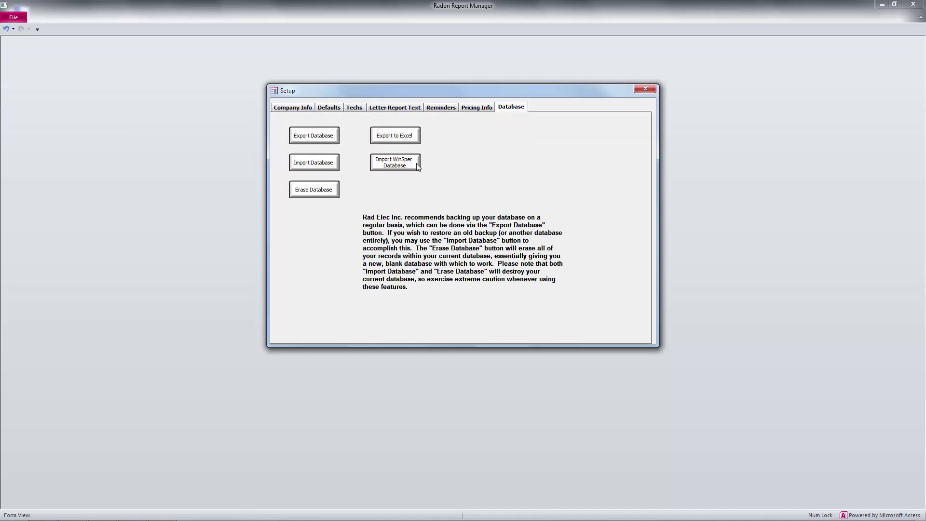
{"action": "left_click", "coordinate": [314, 164]}
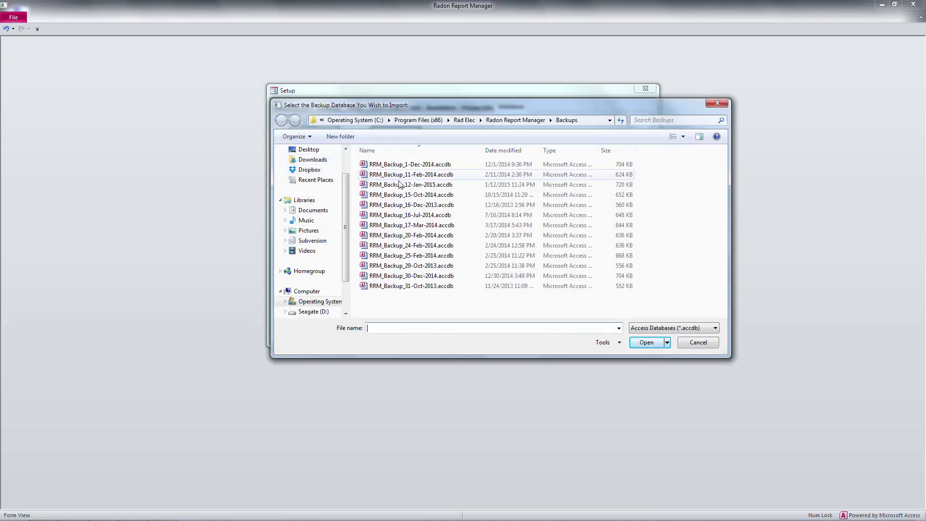
{"action": "left_click", "coordinate": [435, 187]}
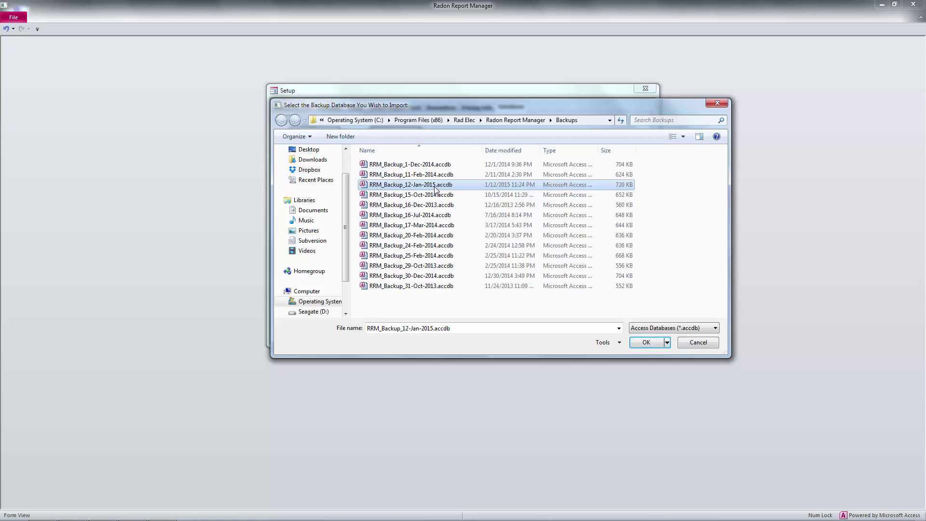
{"action": "left_click", "coordinate": [479, 184]}
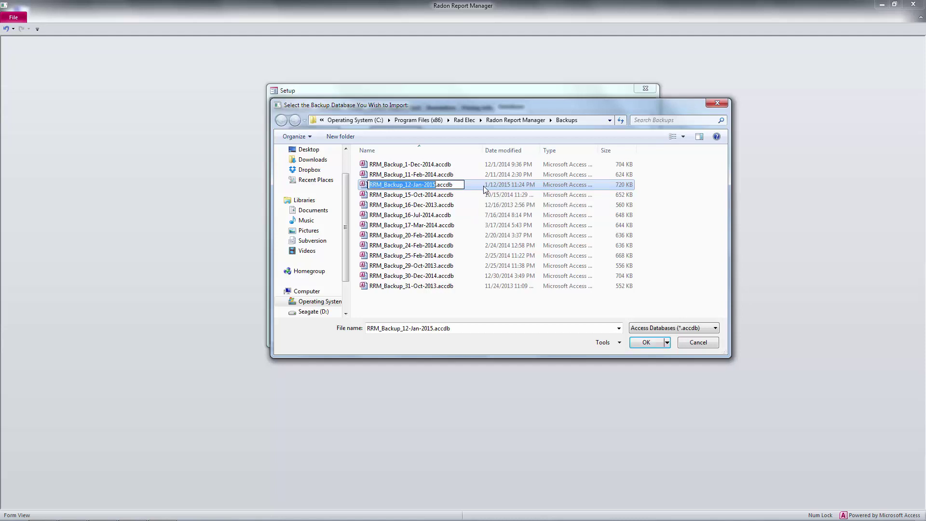
{"action": "left_click", "coordinate": [647, 344]}
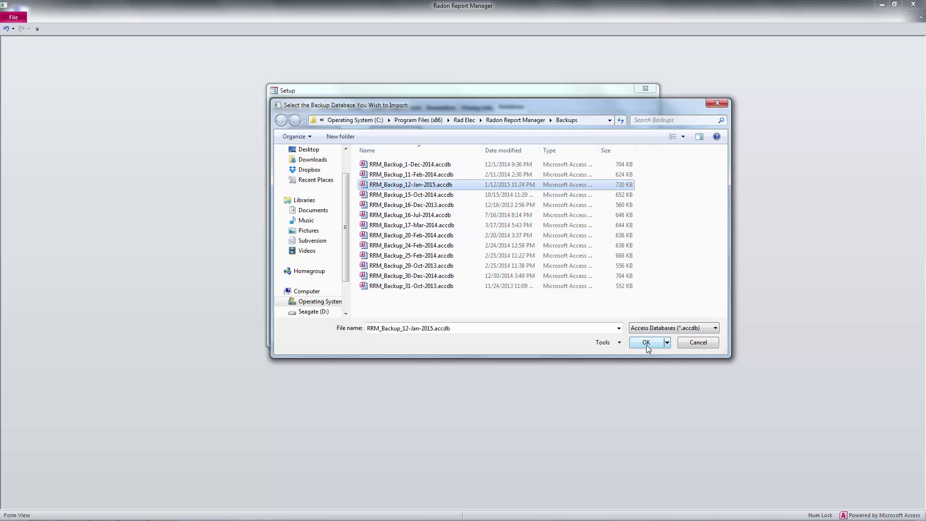
{"action": "left_click", "coordinate": [648, 344]}
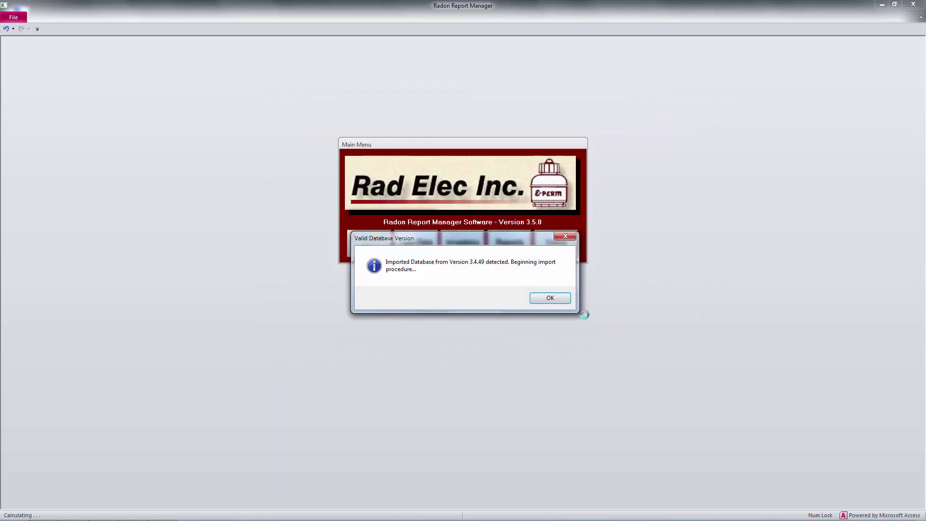
Step: Acknowledge the version-detected, technician-table conversion, import-success and must-close messages
{"action": "left_click", "coordinate": [554, 299]}
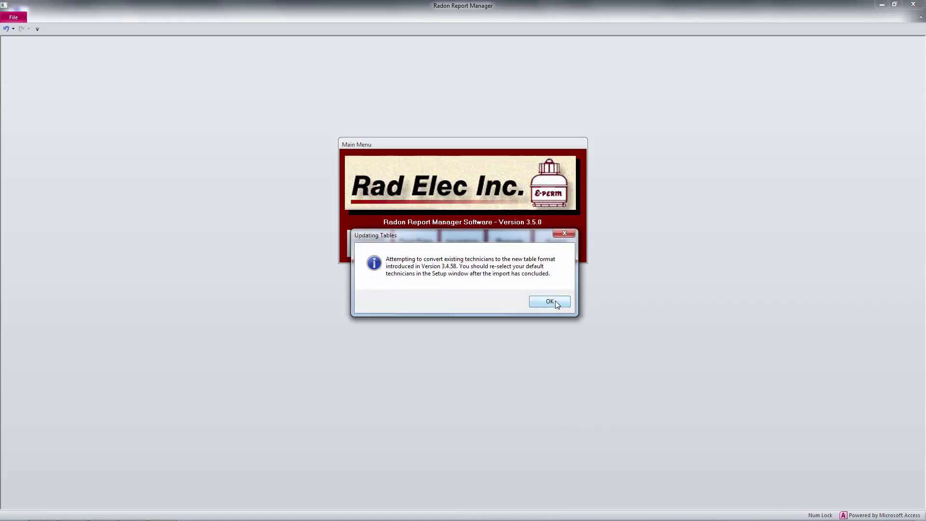
{"action": "left_click", "coordinate": [555, 300]}
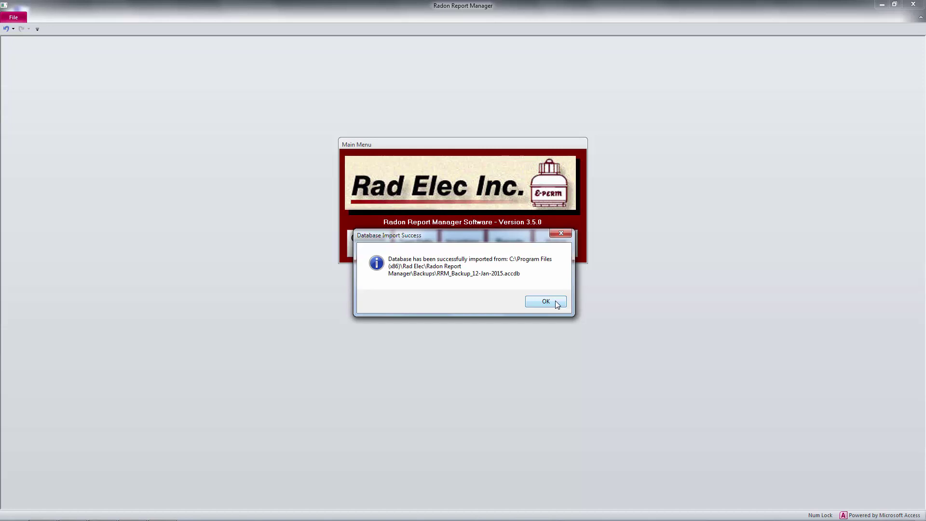
{"action": "left_click", "coordinate": [555, 303]}
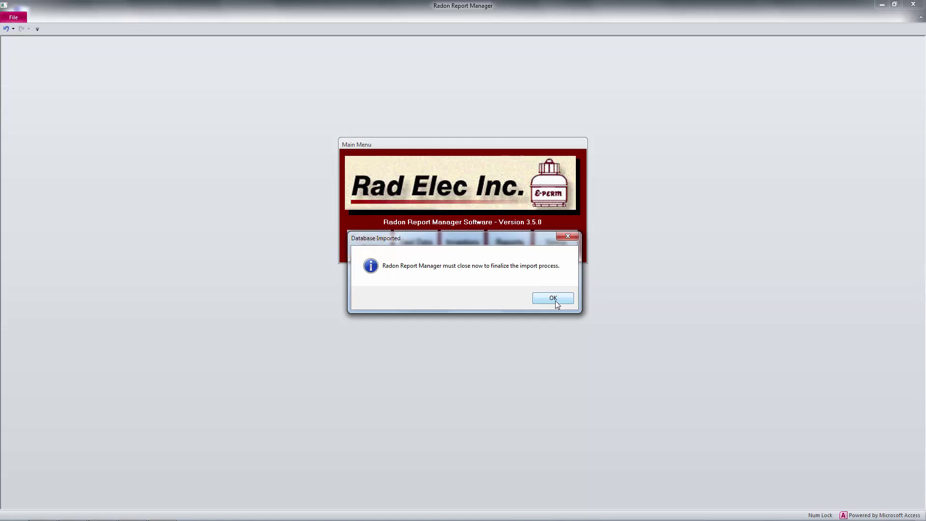
{"action": "left_click", "coordinate": [555, 300]}
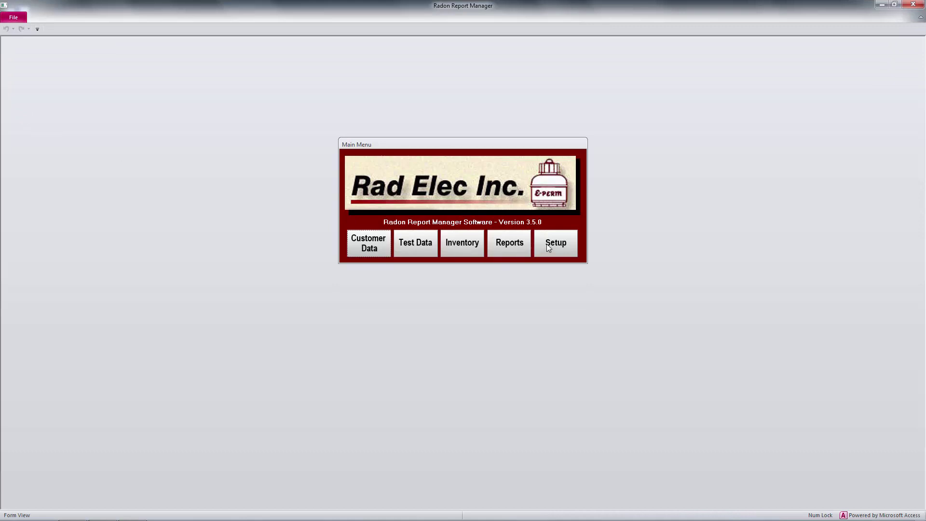
Step: Confirm the restored company info and technician list in Setup, then exit Radon Report Manager
{"action": "left_click", "coordinate": [548, 248]}
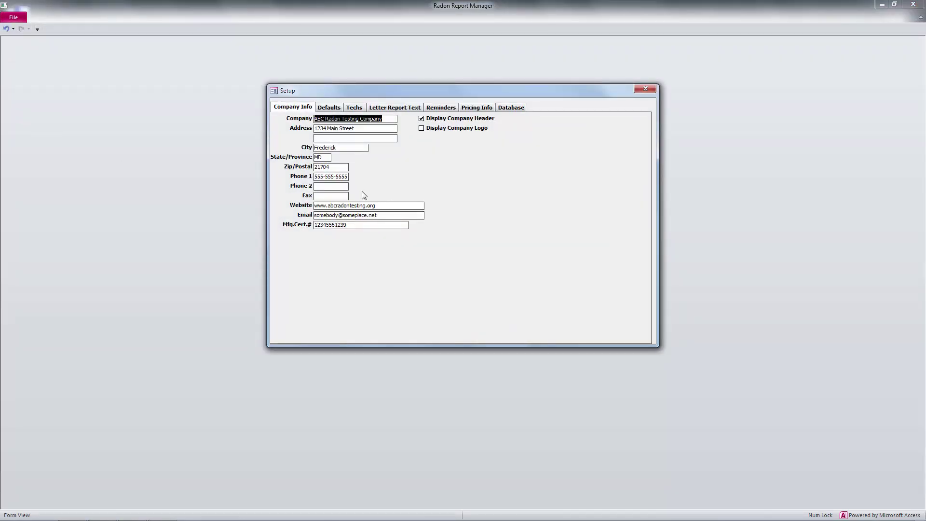
{"action": "left_click", "coordinate": [353, 108]}
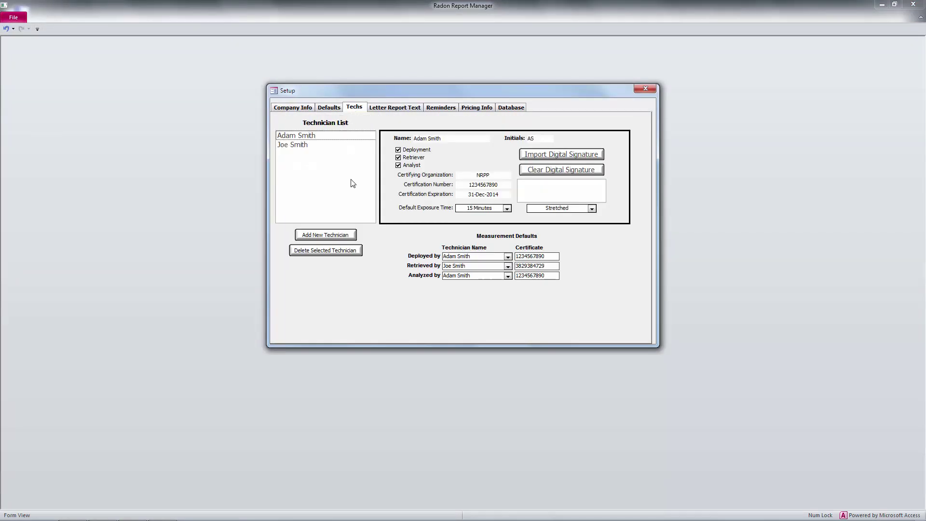
{"action": "left_click", "coordinate": [643, 89]}
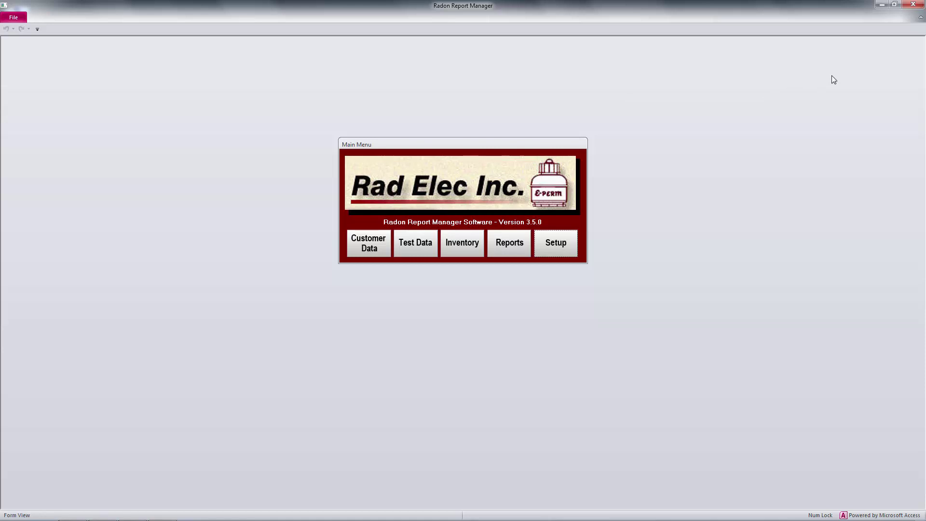
{"action": "left_click", "coordinate": [913, 5]}
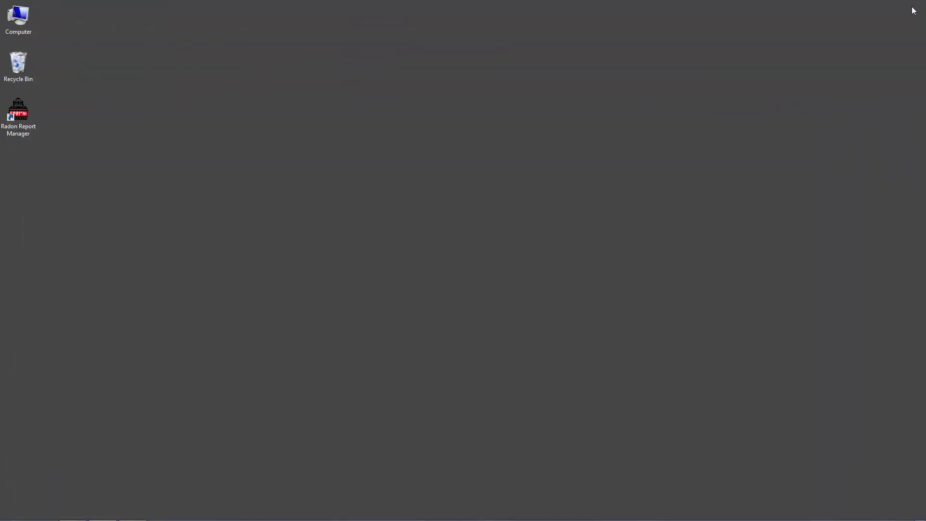